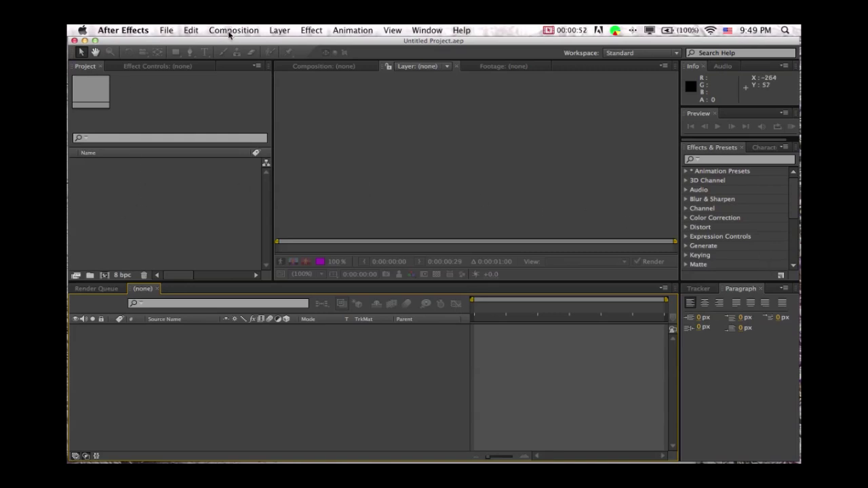
Import folder 1 of rain-street clips and sounds into the Project panel and focus it.
double_click(181, 190)
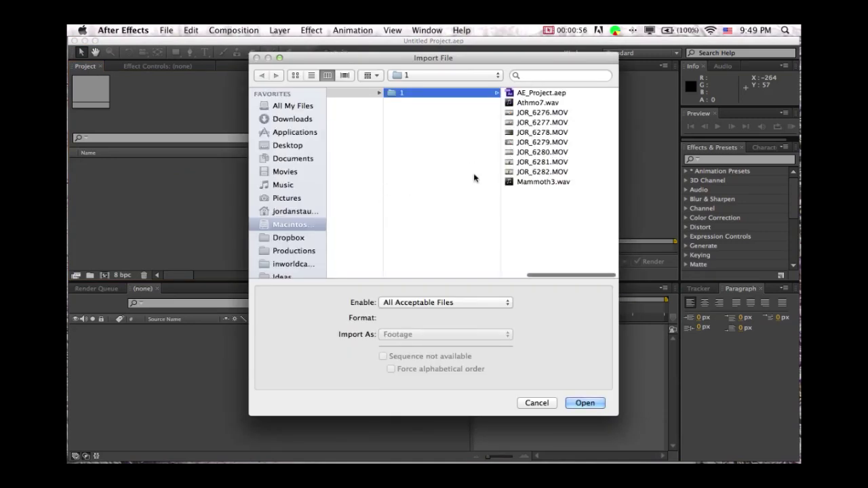
scroll(446, 128, left, 1)
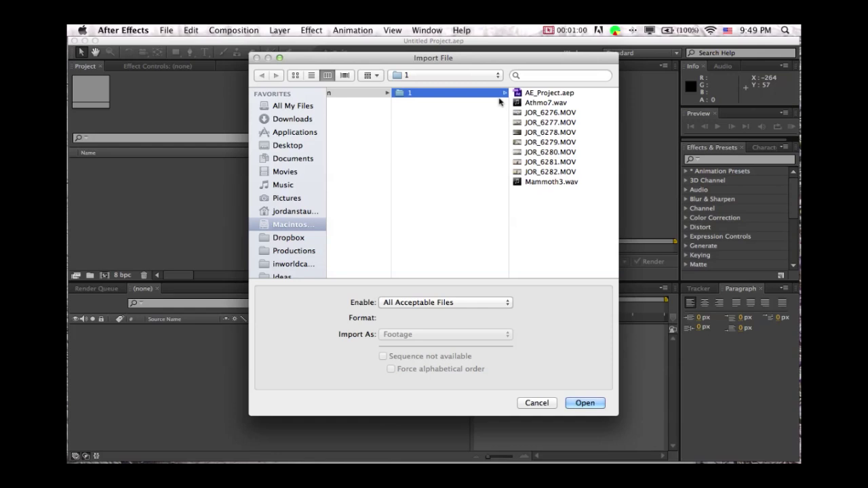
key(Return)
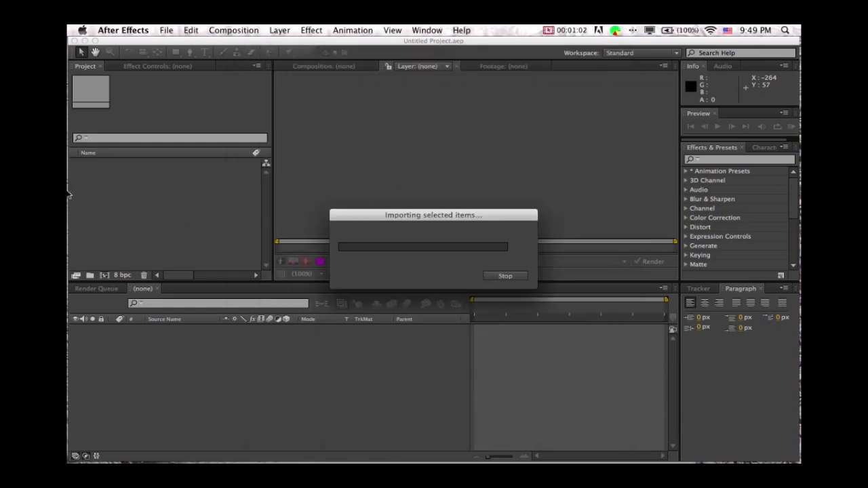
click(233, 232)
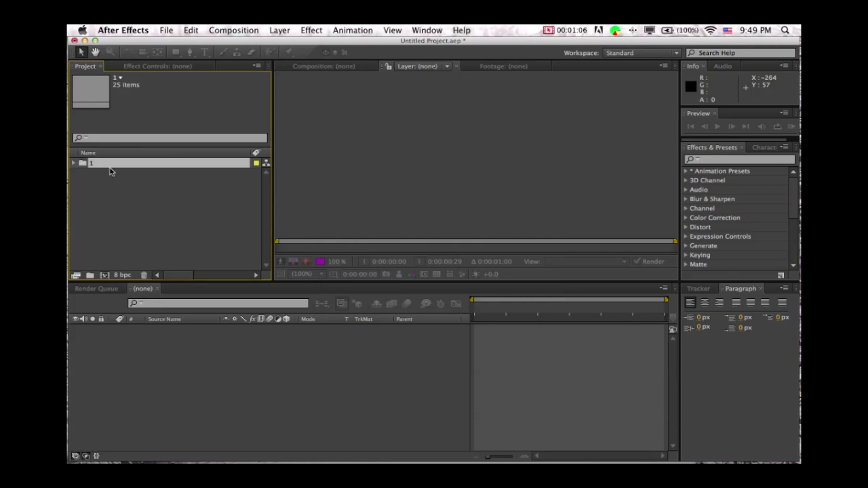
Expand folder 1 and select JOR_6276.MOV to show its 1920x1080, 0:00:12:03, 23.976 fps details.
click(74, 165)
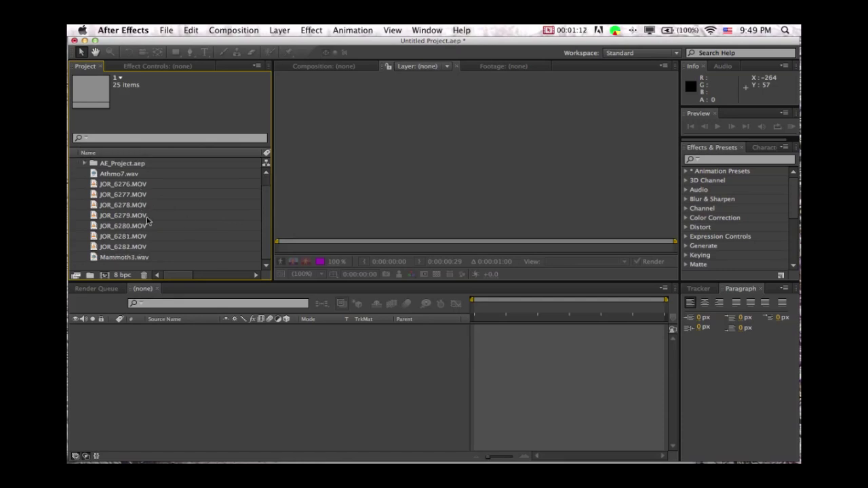
scroll(144, 206, right, 2)
scroll(144, 206, down, 1)
scroll(144, 207, left, 2)
scroll(144, 207, up, 1)
scroll(133, 198, down, 1)
click(98, 190)
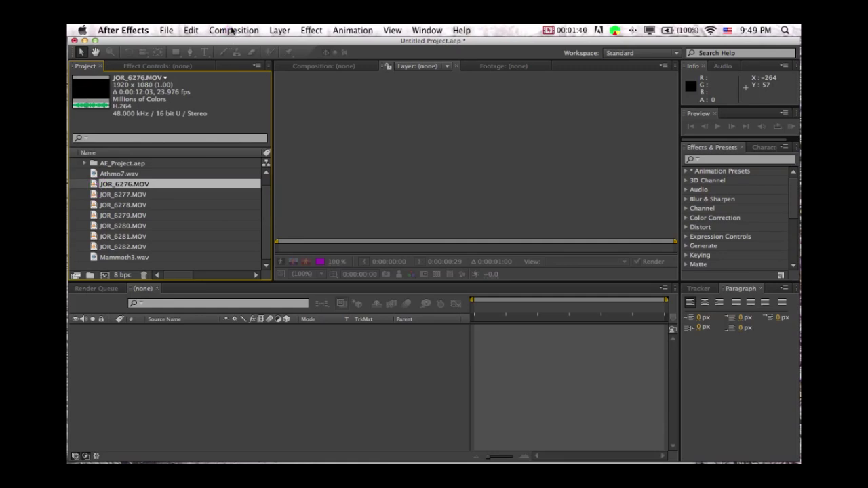
click(231, 31)
click(239, 44)
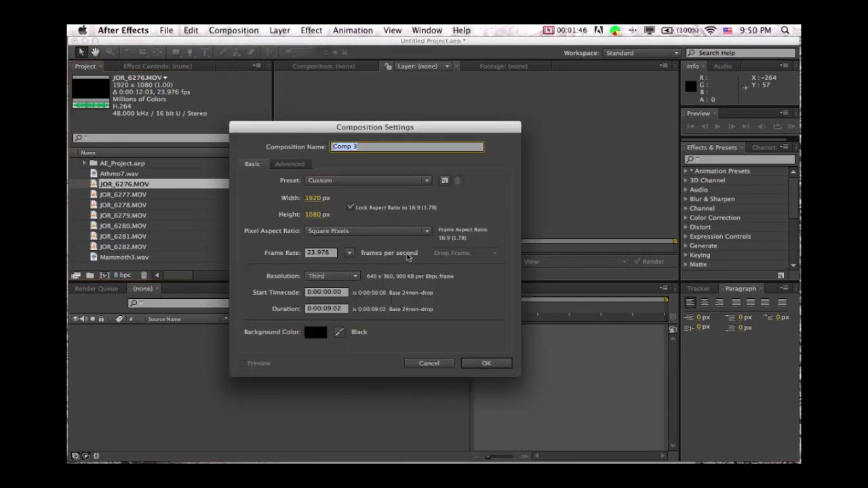
click(316, 198)
click(319, 181)
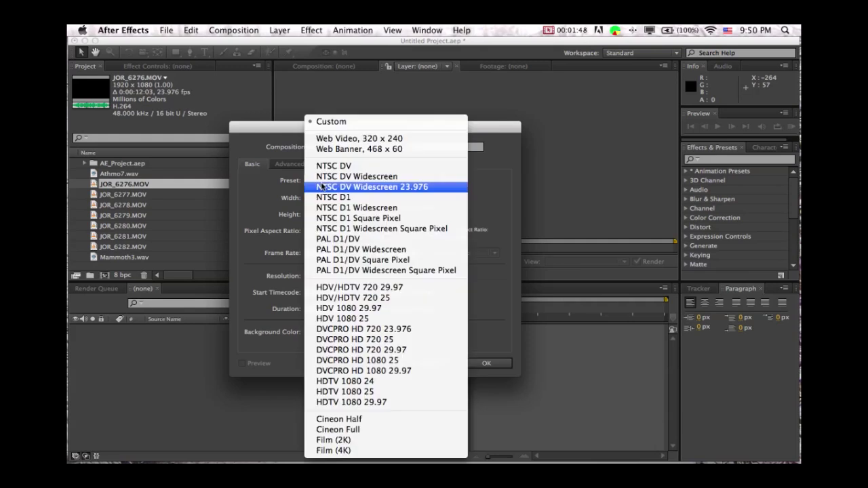
click(495, 314)
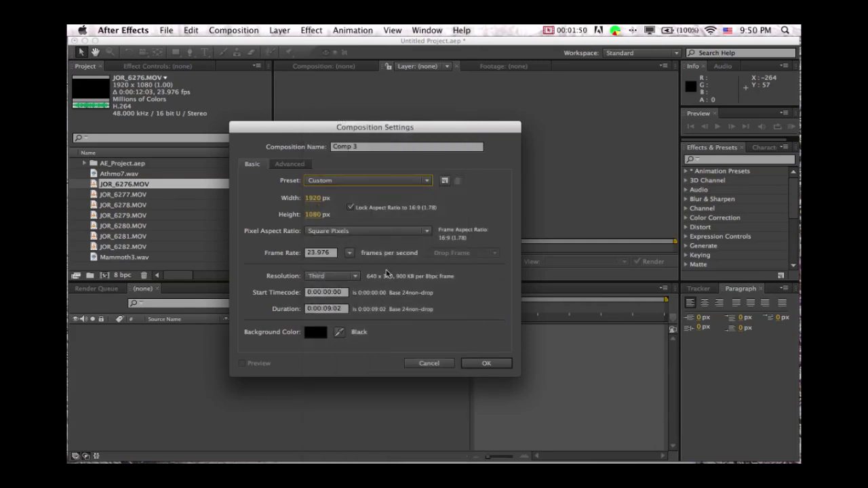
click(333, 309)
click(445, 362)
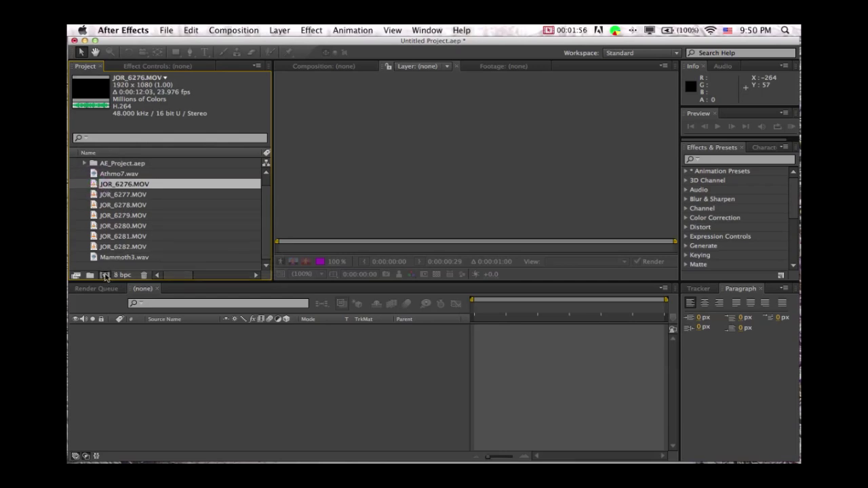
Create a composition from JOR_6276.MOV and scrub to 0:00:02:18, then back to the start.
drag(104, 277, 104, 277)
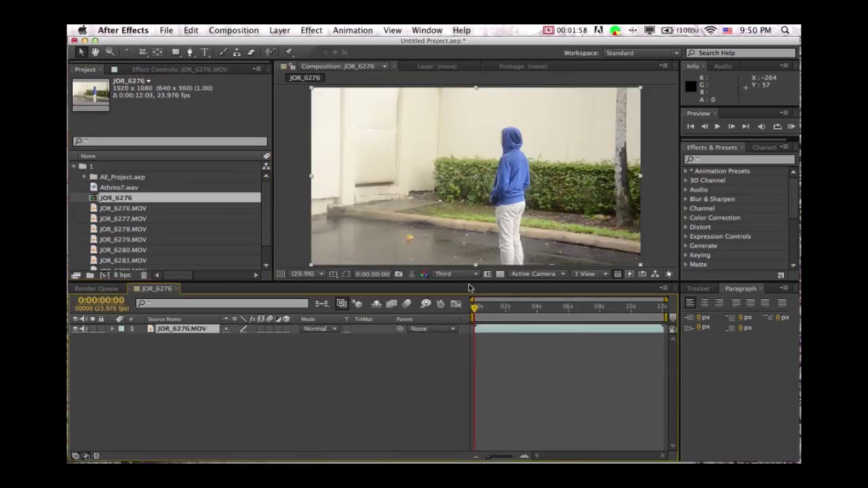
drag(474, 309, 517, 312)
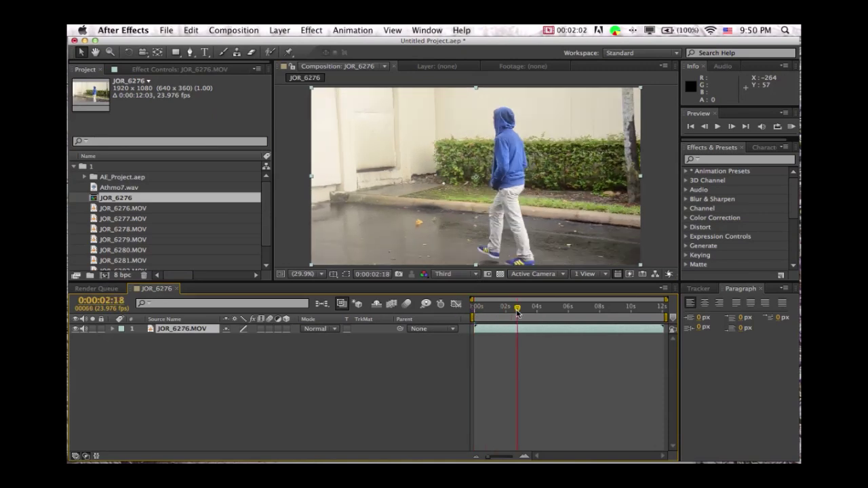
key(Home)
Preview the clip, then trim the JOR_6276 layer to start at 0:00:04:03 with a shortened end.
key(space)
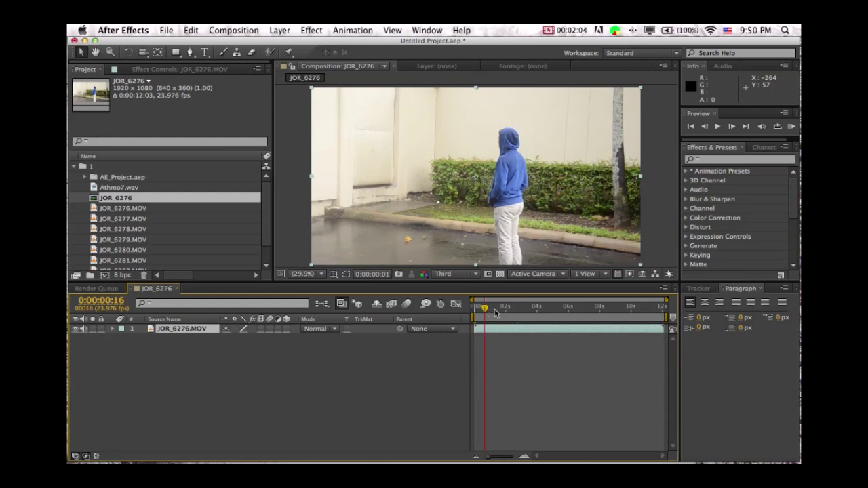
drag(496, 311, 539, 310)
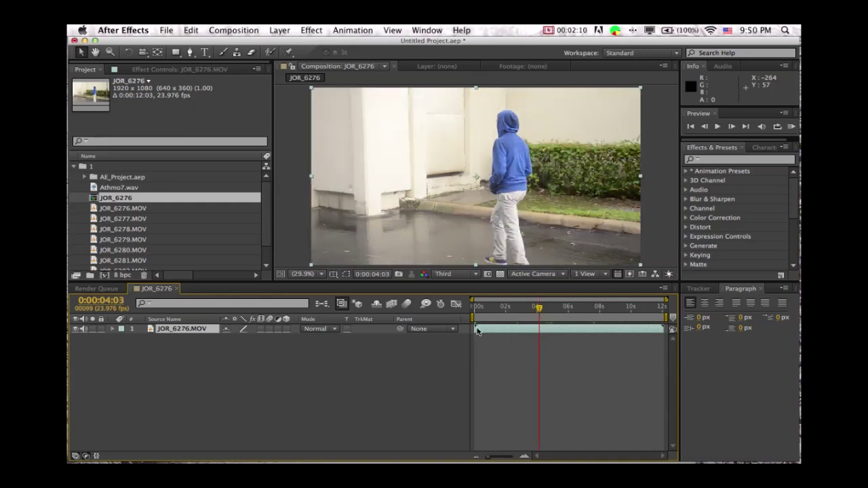
drag(475, 326, 583, 312)
drag(663, 329, 493, 331)
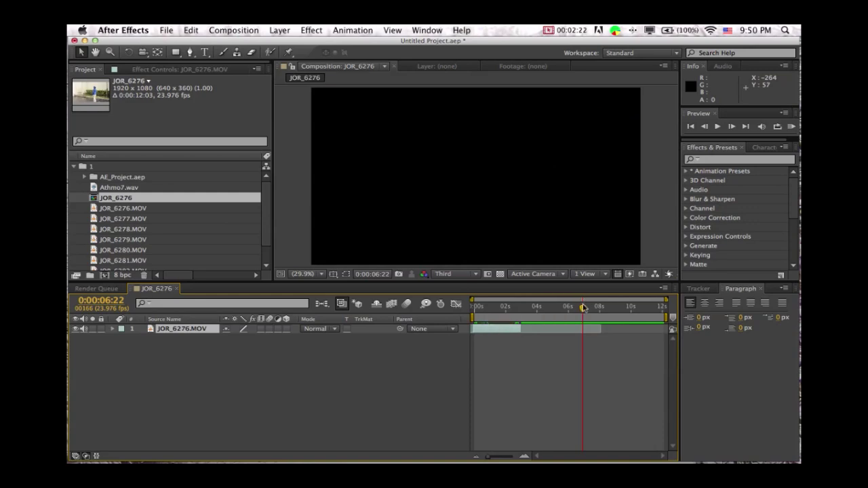
Add JOR_6278.MOV as a layer above JOR_6276 and slide it earlier in time.
drag(584, 308, 520, 310)
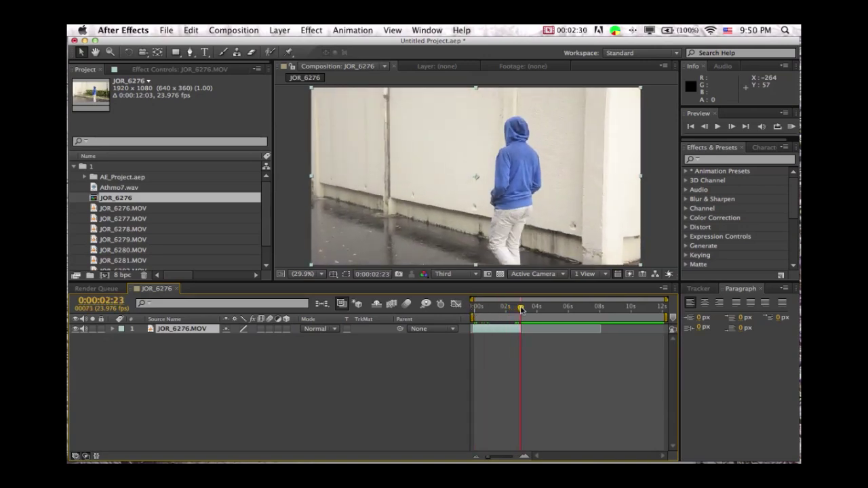
click(130, 230)
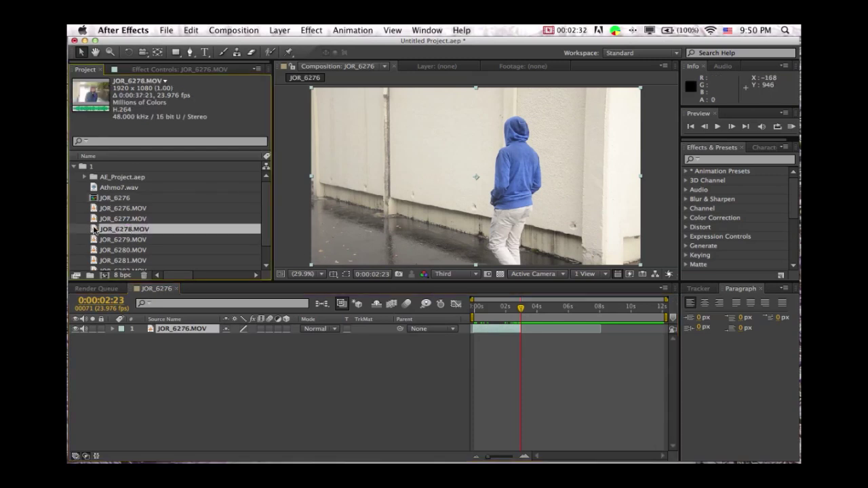
mouse_move(94, 230)
mouse_down()
mouse_move(540, 345)
mouse_move(514, 330)
mouse_move(528, 332)
mouse_move(516, 310)
mouse_move(568, 309)
mouse_up()
mouse_move(519, 324)
mouse_down()
mouse_move(550, 328)
mouse_move(568, 307)
mouse_move(640, 313)
mouse_up()
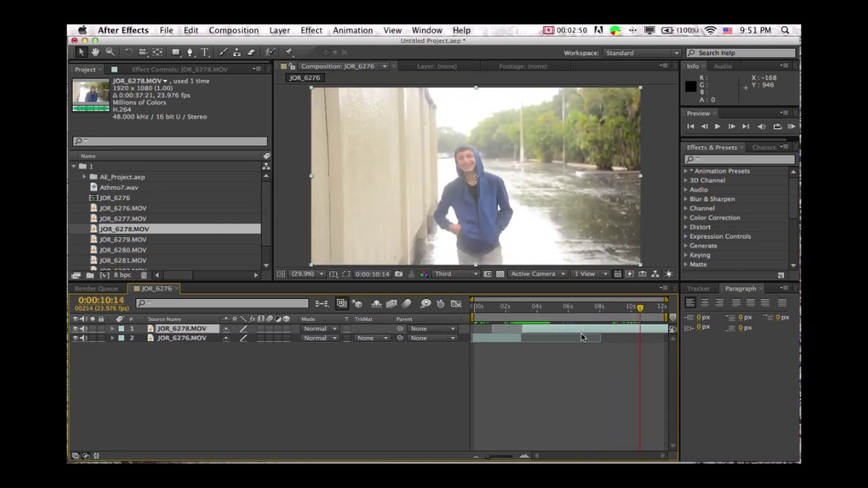
drag(581, 337, 617, 326)
Shift the JOR_6278 layer to follow the first clip, reviewing from 0:00:02:21 to 0:00:04:17.
click(615, 317)
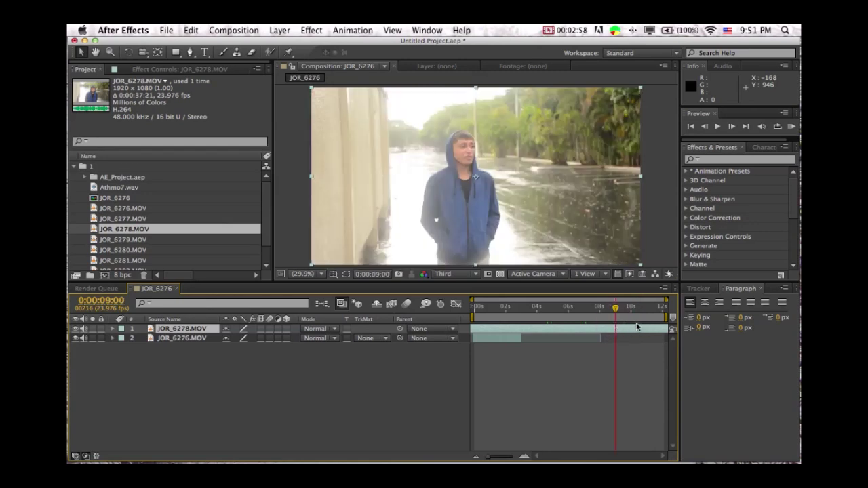
drag(643, 331, 592, 330)
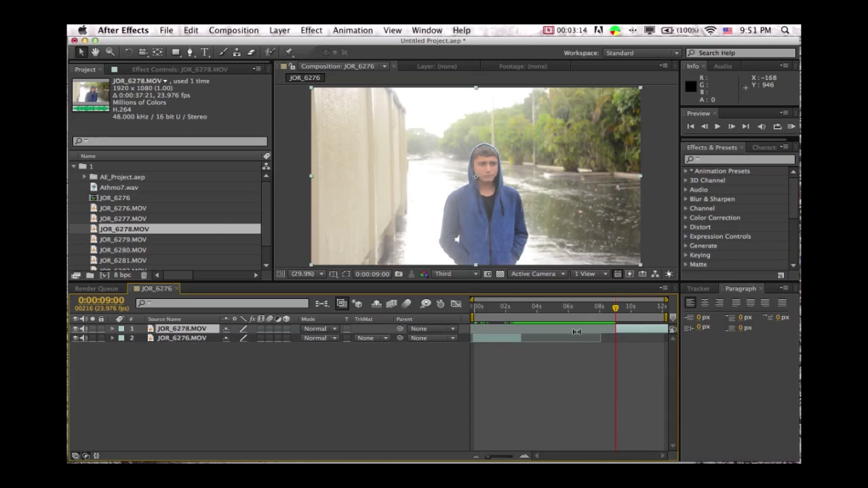
drag(615, 312, 521, 319)
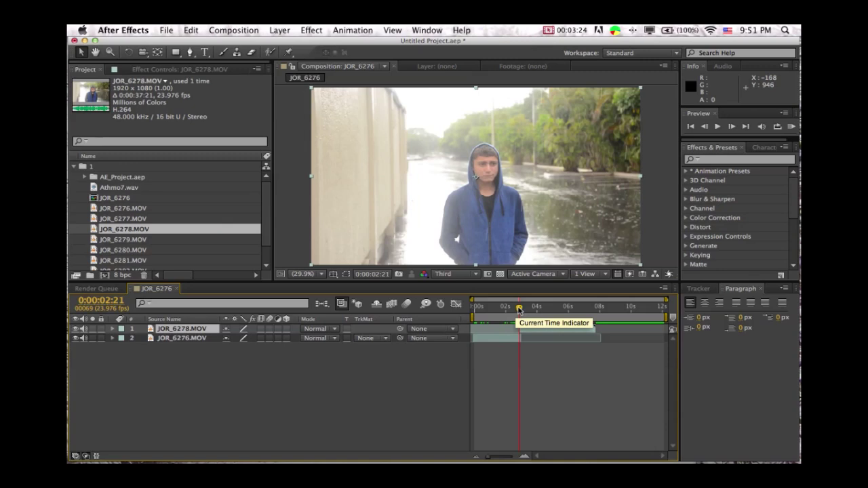
drag(519, 309, 570, 311)
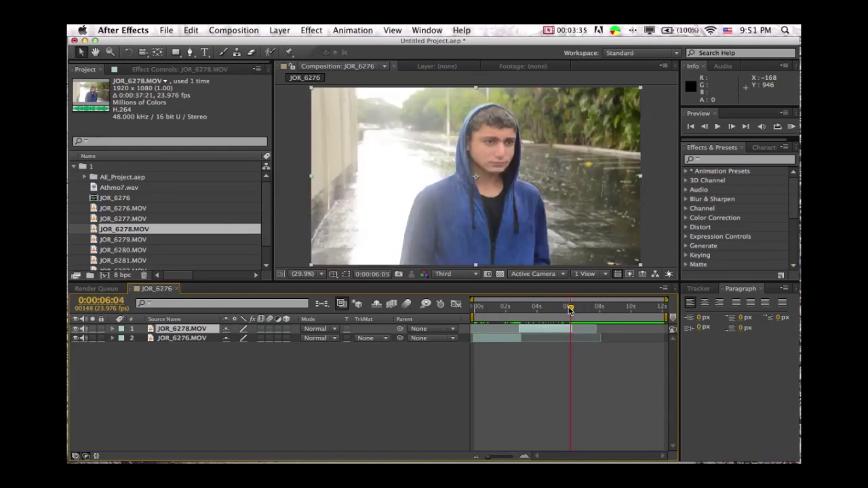
Add JOR_6279.MOV on top, trimming its in-point to 0:00:06:04 and out-point near 0:00:09:04.
click(113, 242)
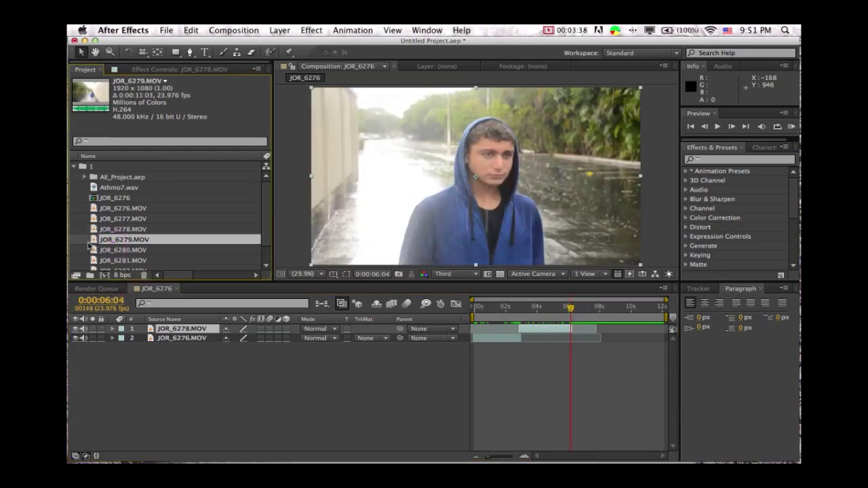
drag(93, 245, 563, 332)
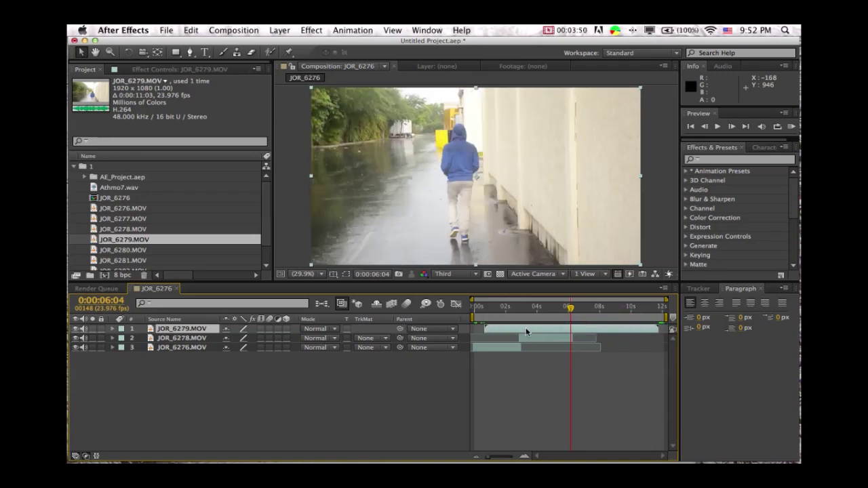
key(alt+bracketleft)
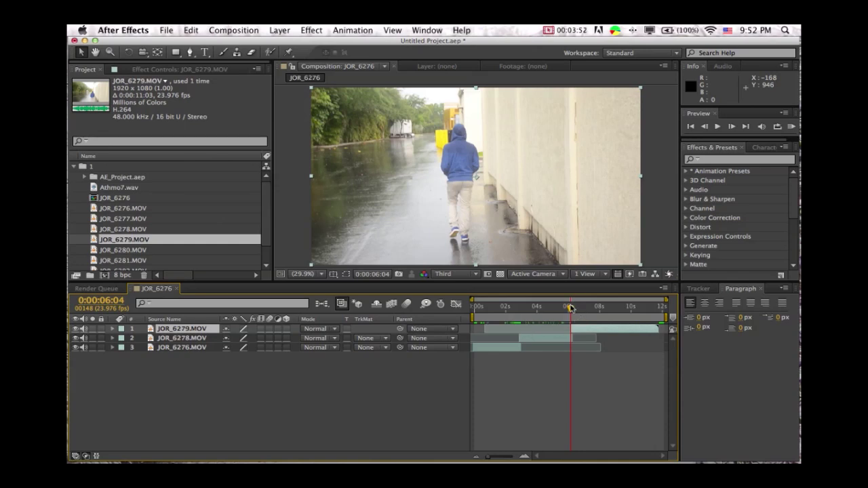
key(space)
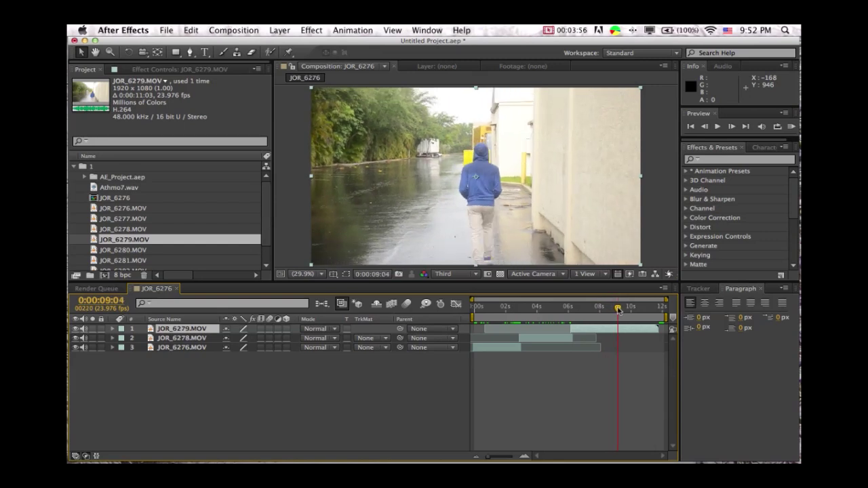
drag(660, 329, 624, 313)
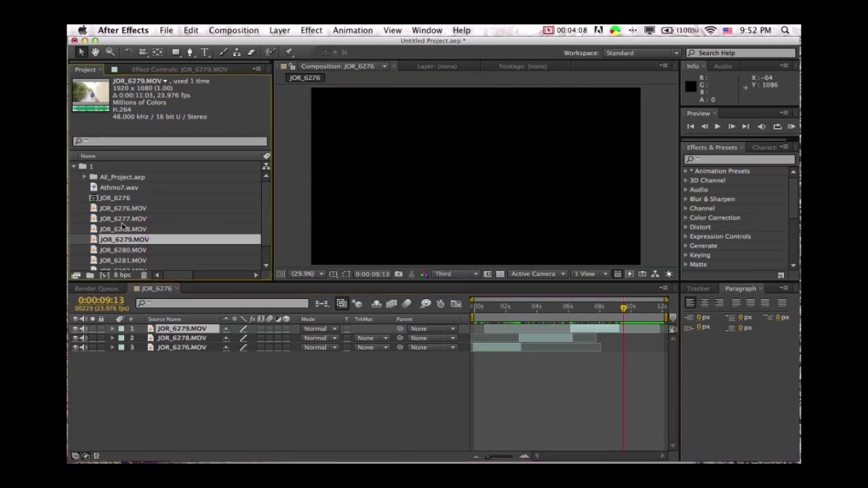
click(119, 219)
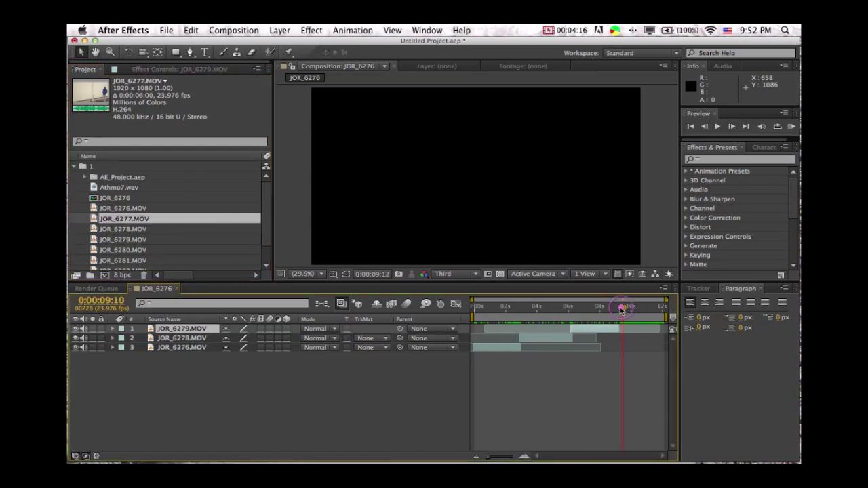
drag(623, 309, 615, 309)
click(249, 30)
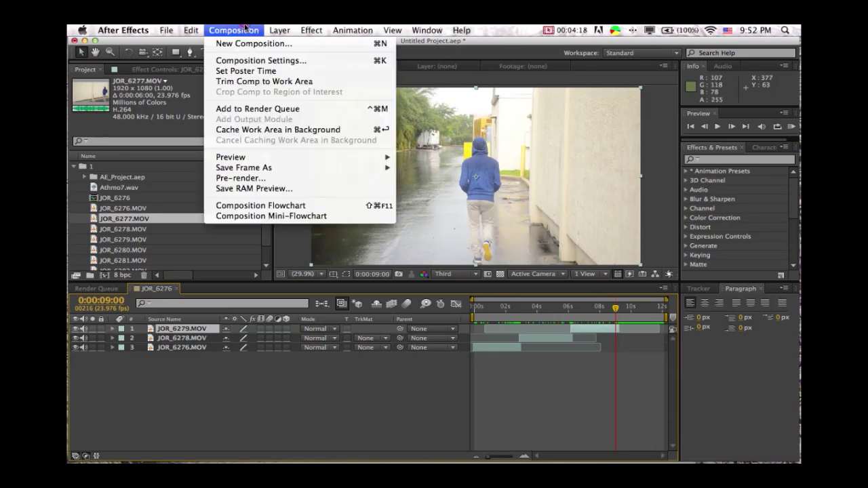
click(257, 61)
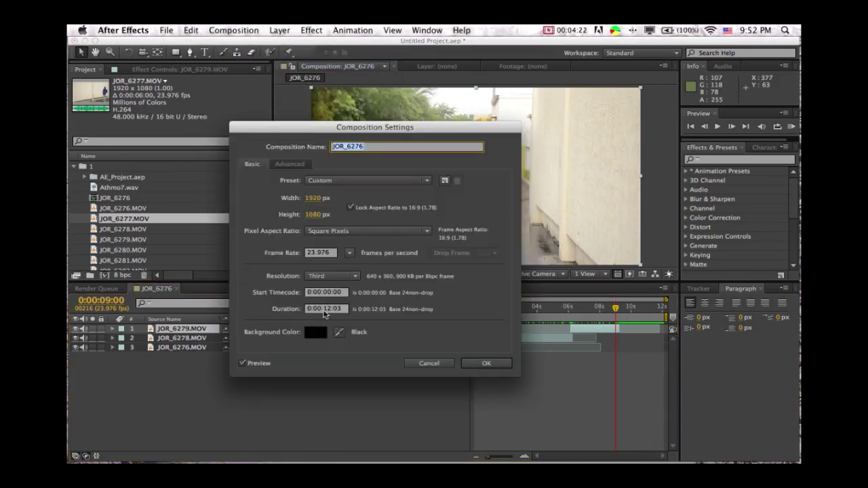
click(331, 310)
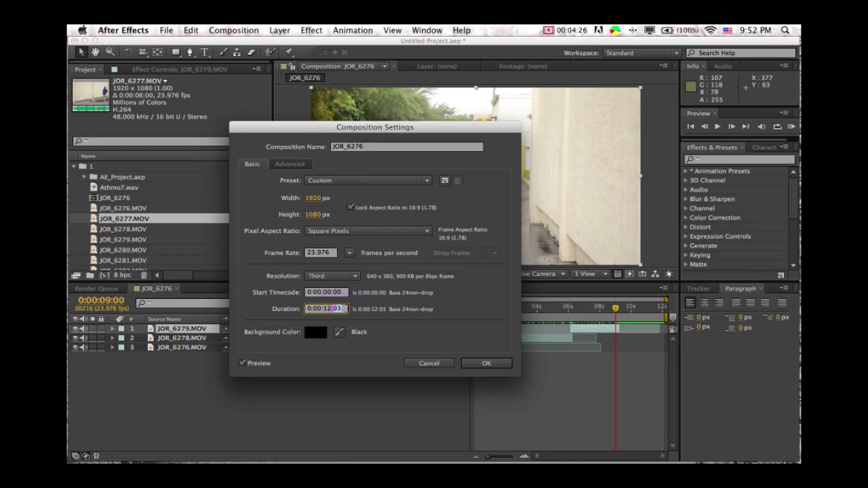
drag(339, 308, 348, 309)
drag(334, 309, 325, 308)
click(338, 310)
click(322, 308)
drag(316, 309, 301, 311)
click(309, 310)
click(430, 365)
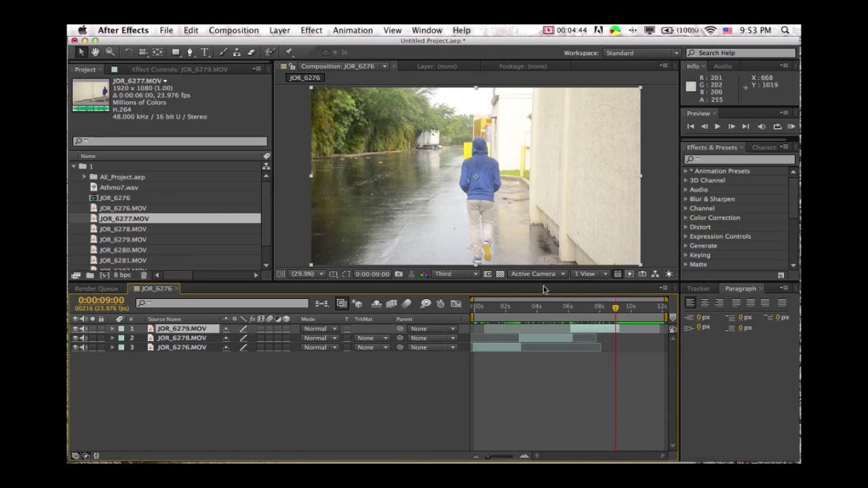
Switch the viewer resolution from Third to Half and play the composition from its start.
click(474, 274)
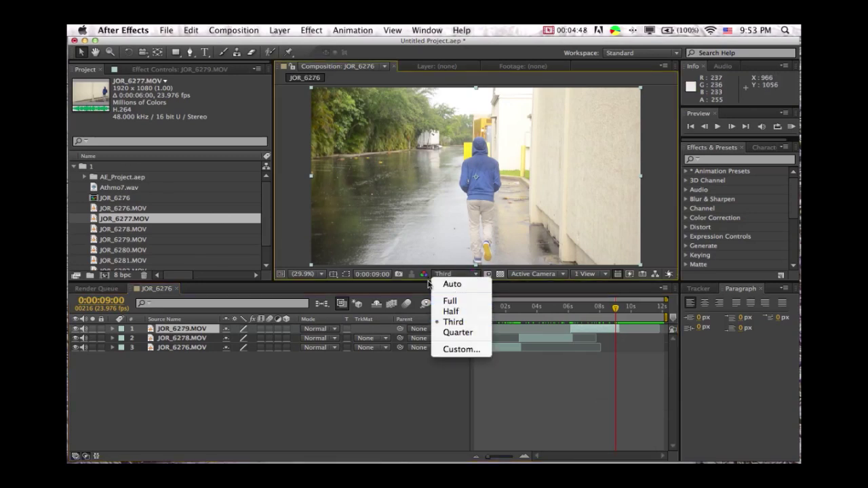
click(451, 311)
drag(622, 310, 560, 310)
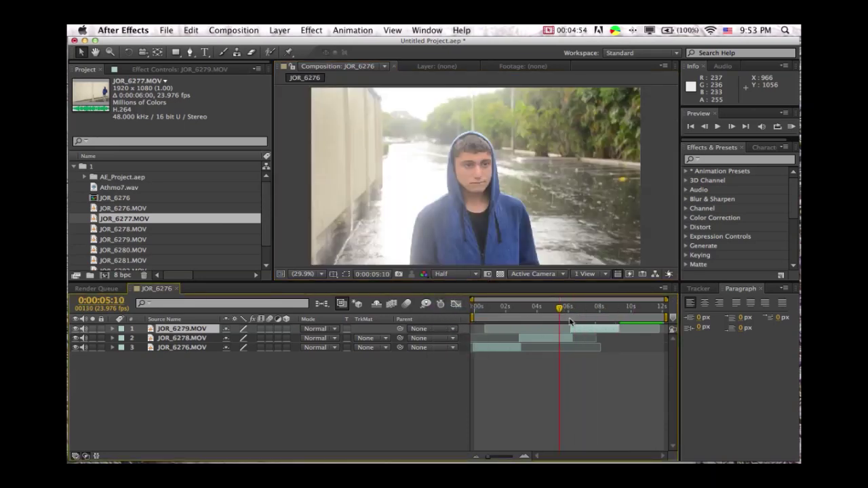
click(441, 274)
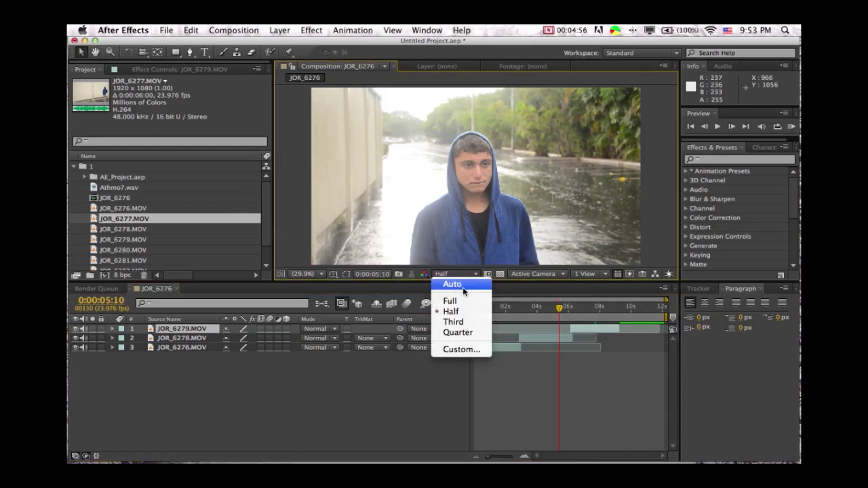
click(590, 364)
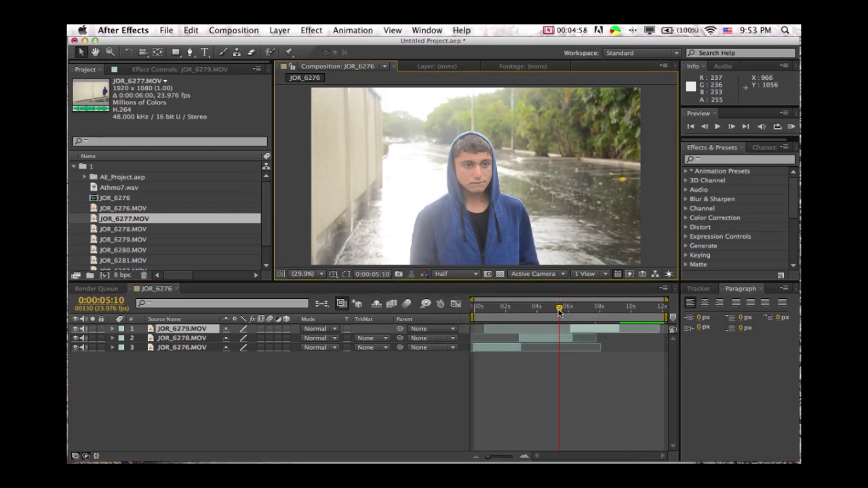
drag(559, 312, 473, 322)
key(space)
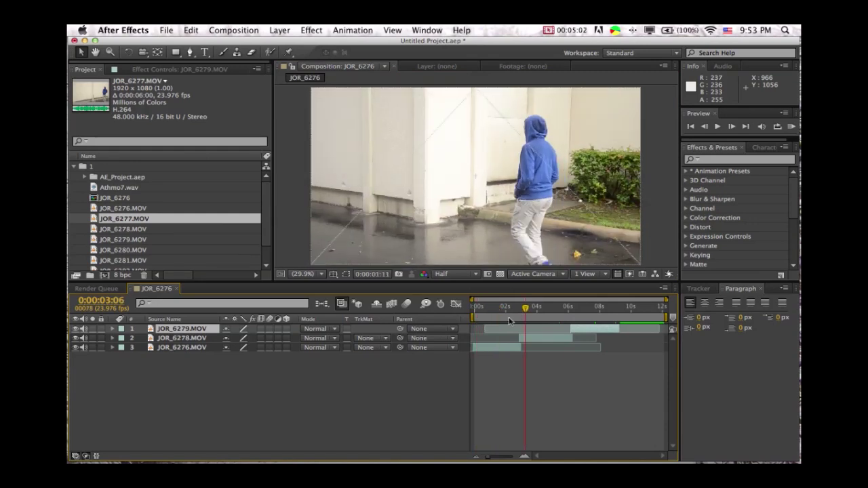
Preview the opening seconds, stopping at 0:00:02:11, resize the Info/Preview panels, and return to frame 0.
click(473, 323)
key(space)
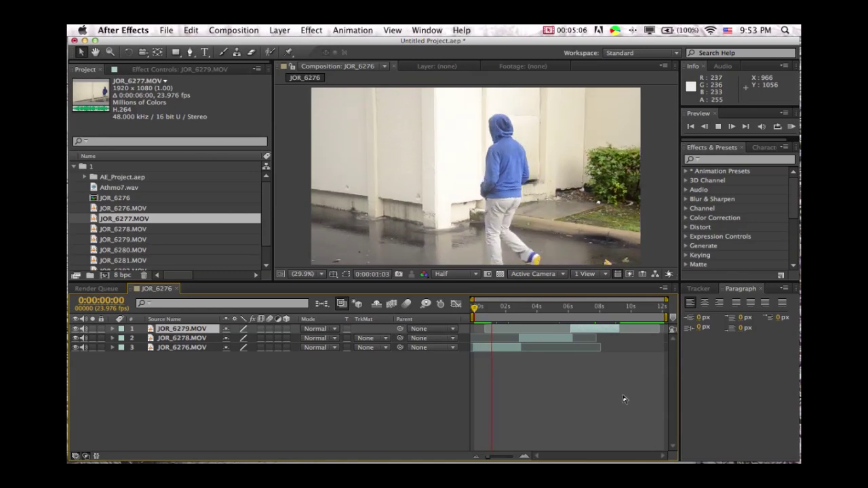
click(724, 107)
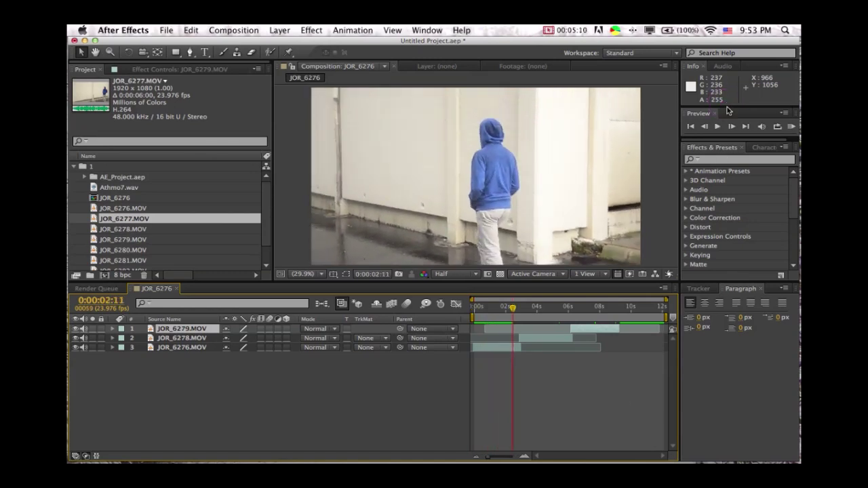
drag(725, 106, 730, 125)
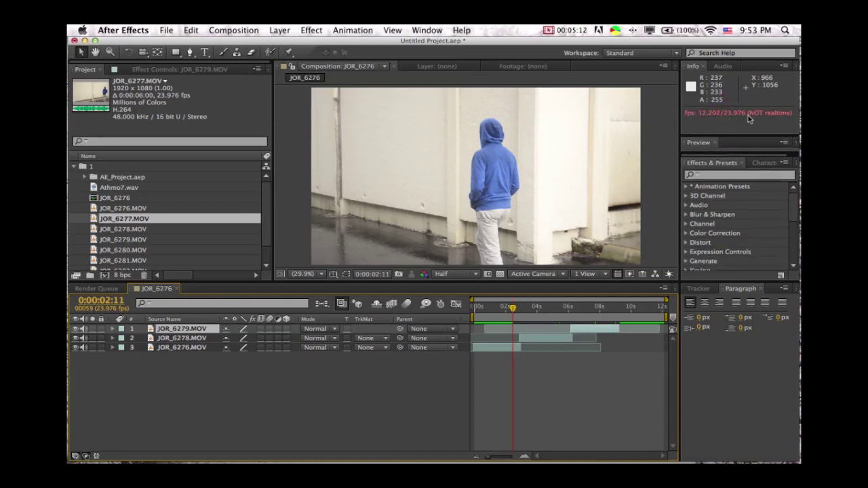
key(space)
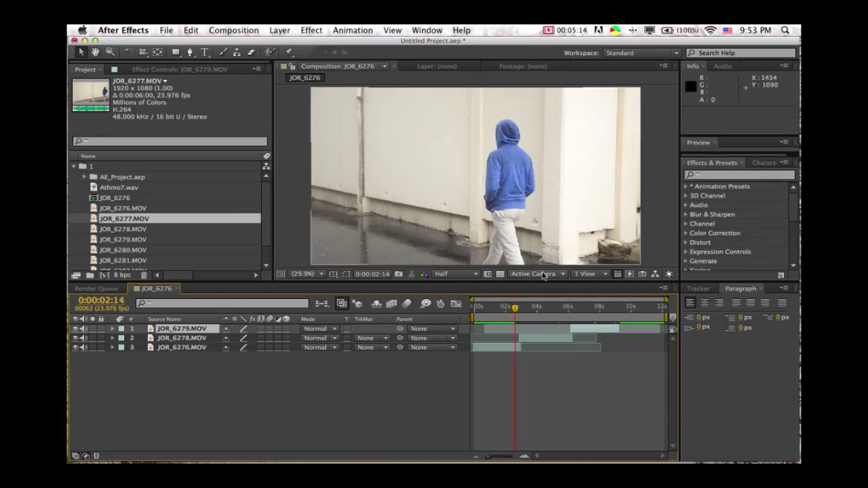
drag(518, 309, 461, 316)
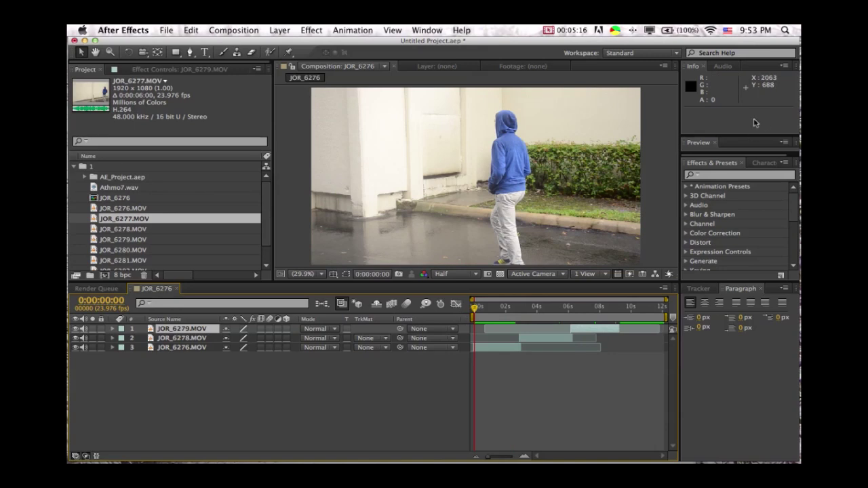
drag(726, 136, 725, 103)
Run a full-speed RAM Preview of the whole composition, adjust panel dividers, and restart it.
click(790, 123)
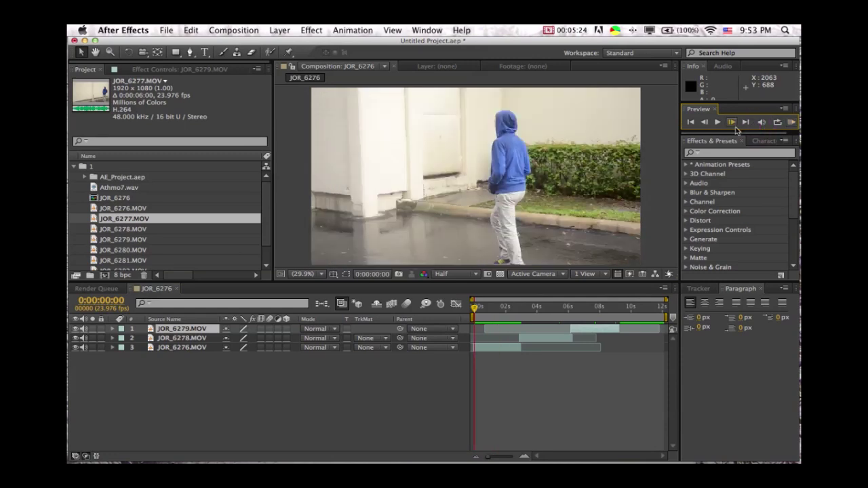
drag(742, 129, 755, 150)
drag(733, 123, 740, 110)
click(792, 130)
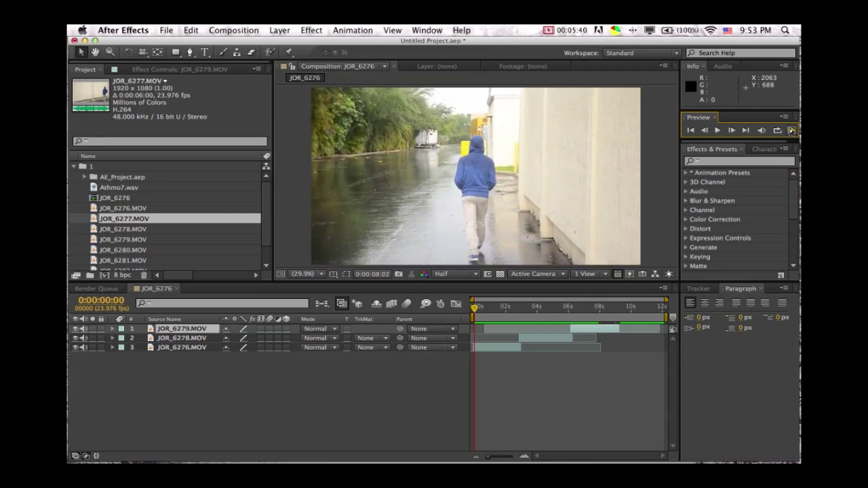
click(792, 131)
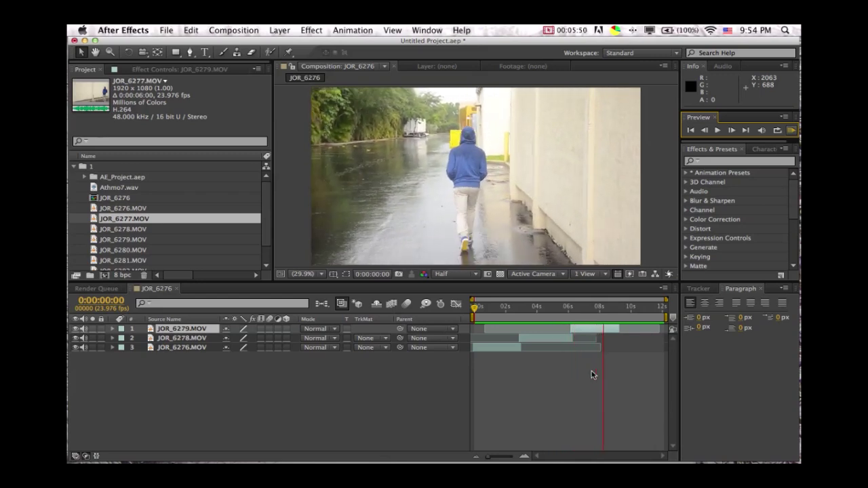
key(space)
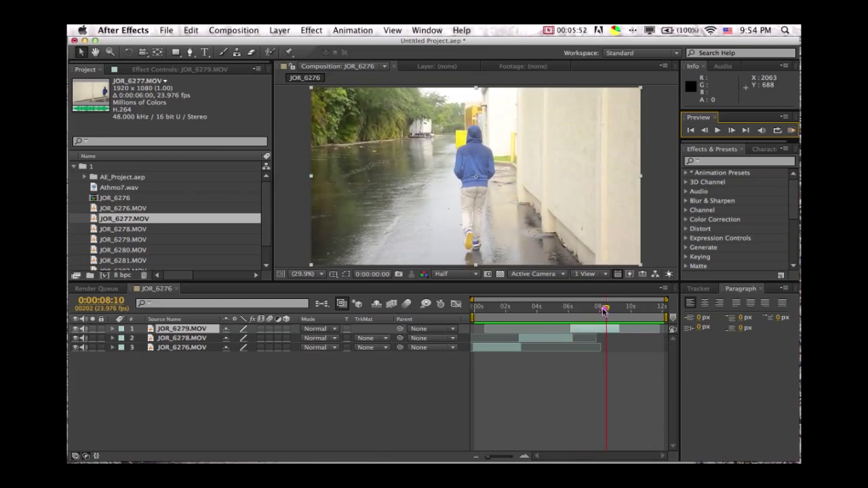
drag(602, 311, 481, 317)
click(202, 339)
click(181, 329)
click(188, 338)
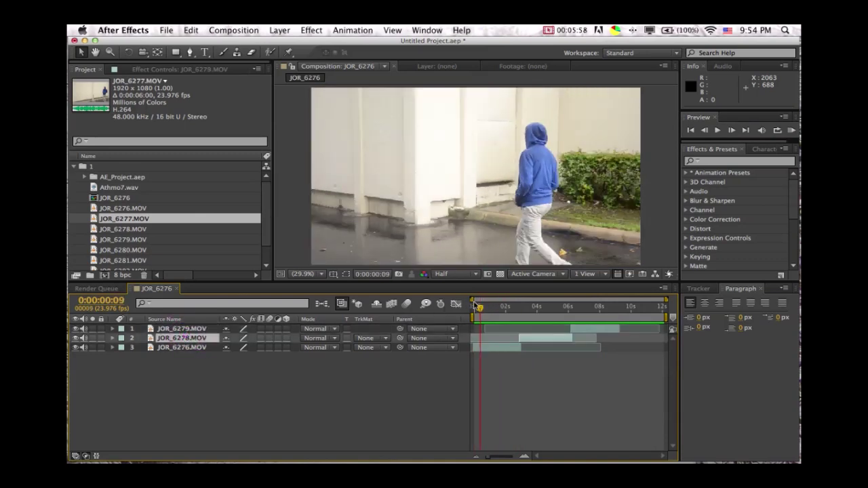
mouse_move(478, 307)
mouse_down()
mouse_move(516, 306)
mouse_move(489, 307)
mouse_up()
click(206, 53)
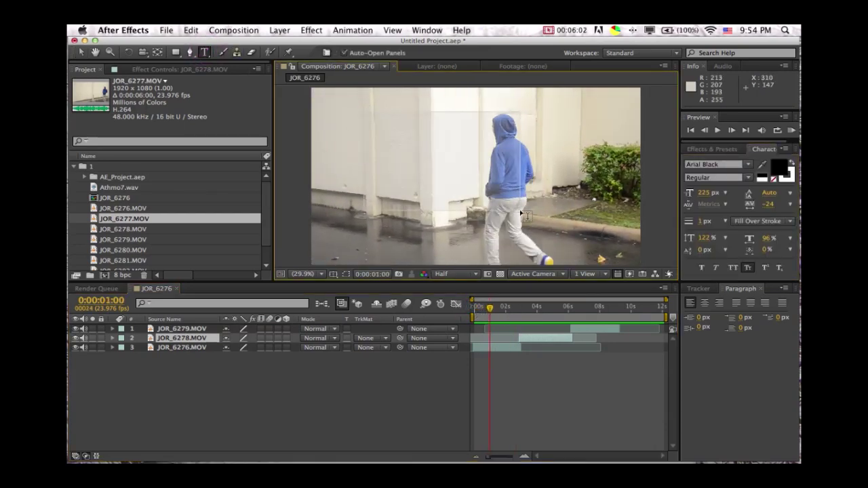
drag(364, 112, 521, 211)
text(Hello)
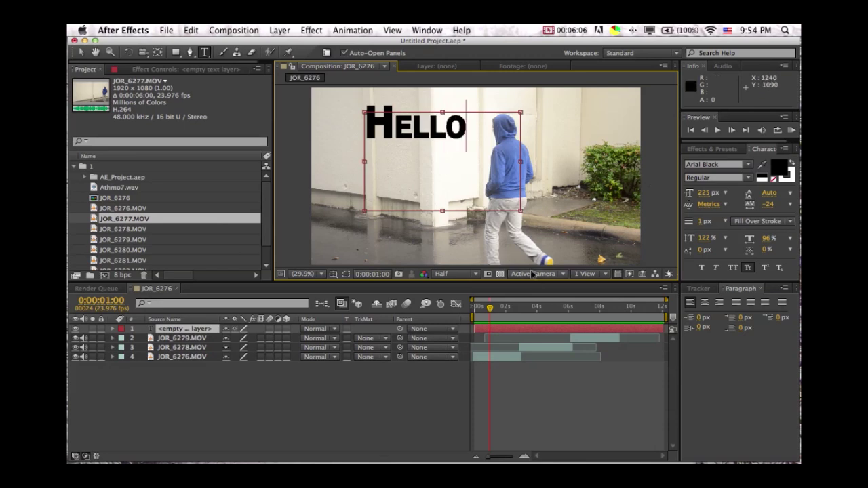
click(567, 377)
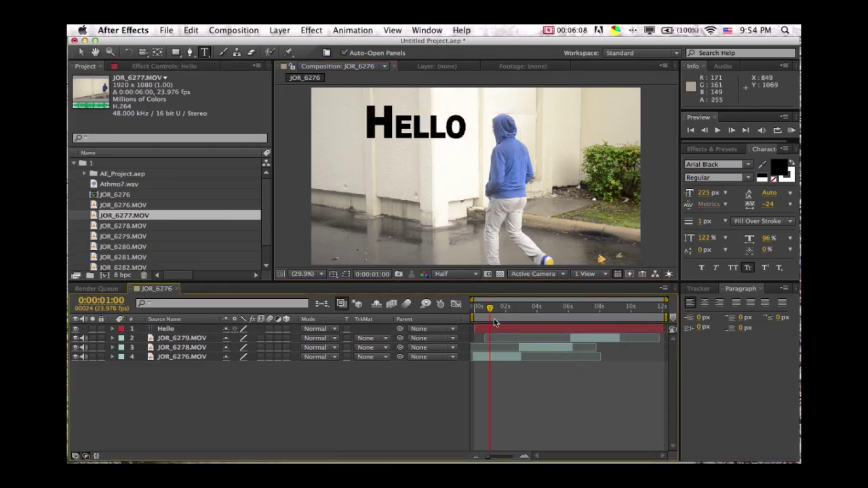
drag(496, 309, 512, 309)
click(182, 331)
mouse_move(182, 331)
mouse_down()
mouse_move(204, 361)
mouse_move(188, 345)
mouse_up()
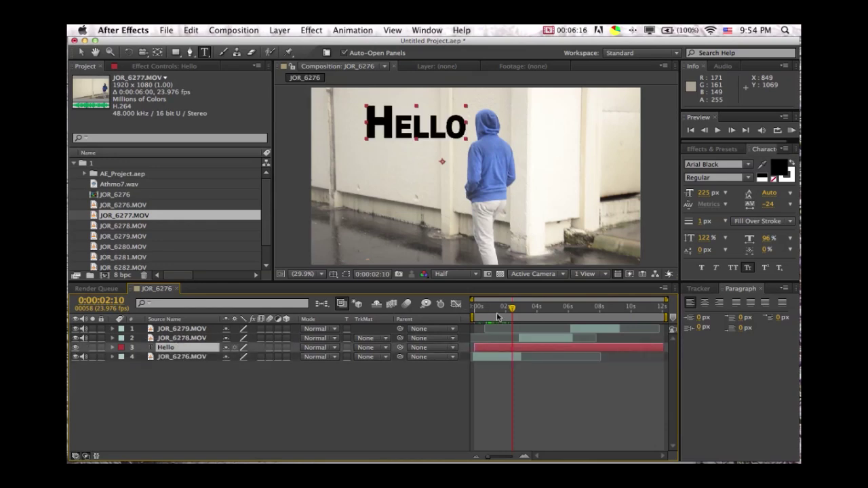
key(space)
click(499, 317)
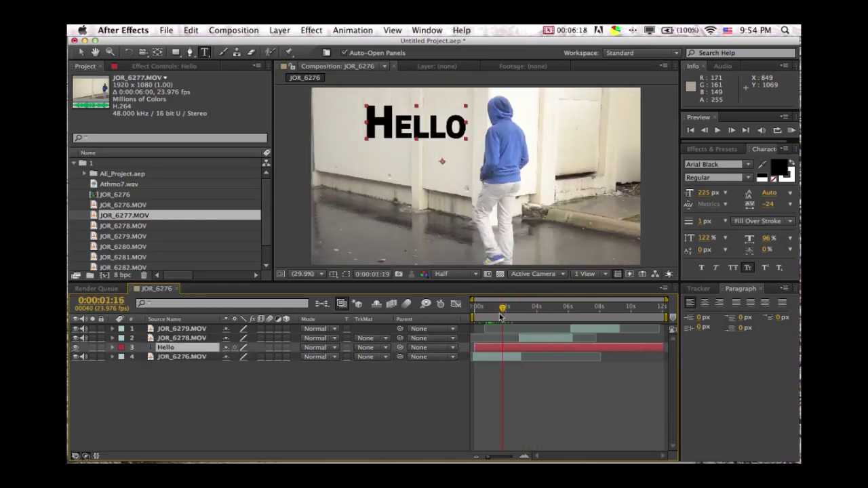
drag(498, 317, 496, 318)
drag(495, 347, 483, 347)
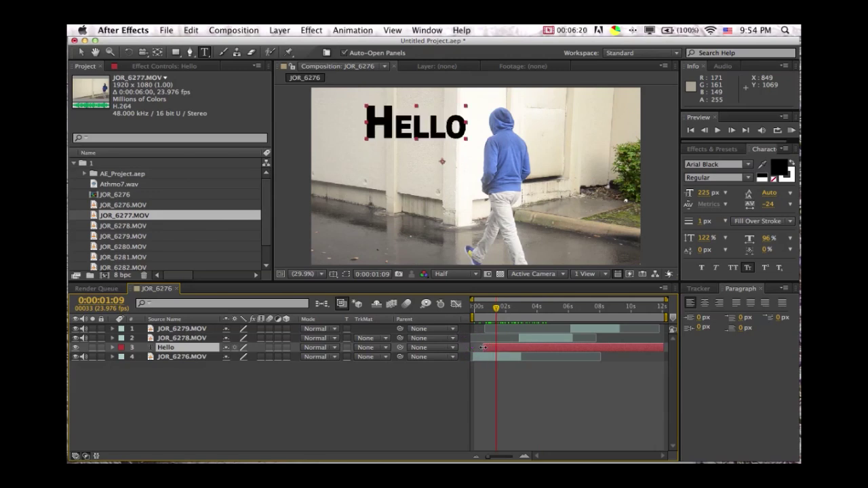
key(Delete)
Select the JOR_6276.MOV layer and move to the frame around 0:00:03:03 where the boy faces camera.
click(196, 347)
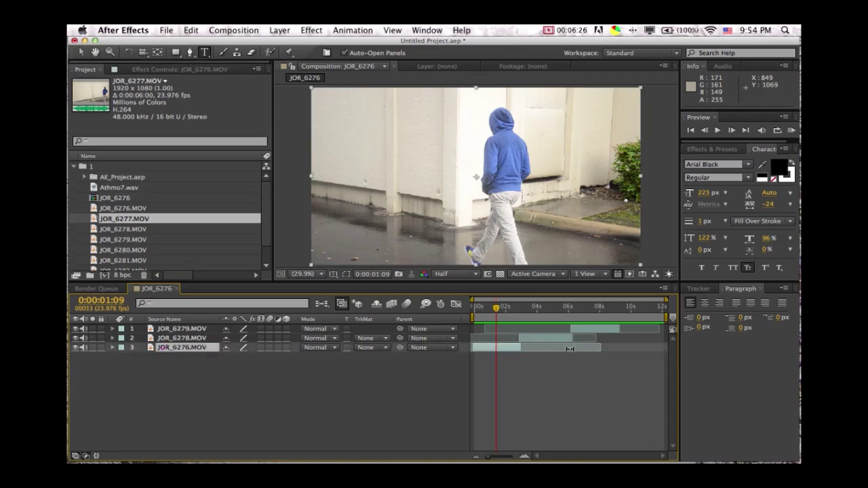
drag(496, 311, 454, 313)
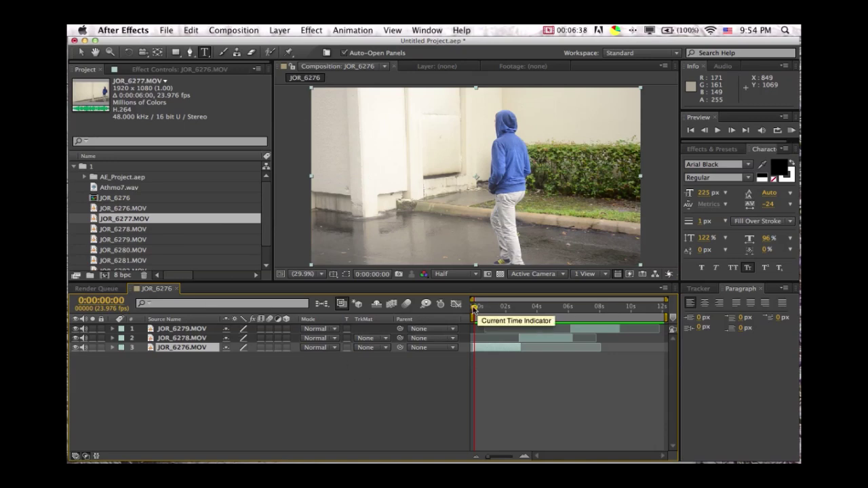
drag(475, 310, 523, 308)
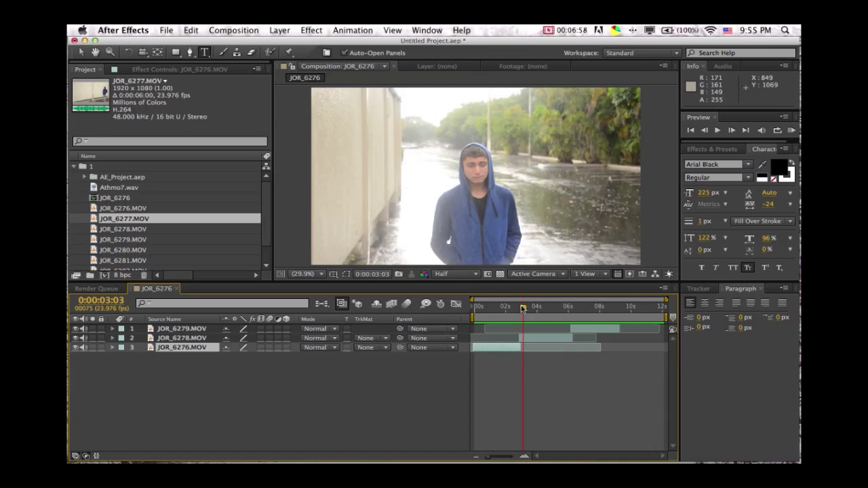
Show the Generate effects (4-Color Gradient through Cell Pattern) in Effects & Presets and deselect all layers.
click(717, 150)
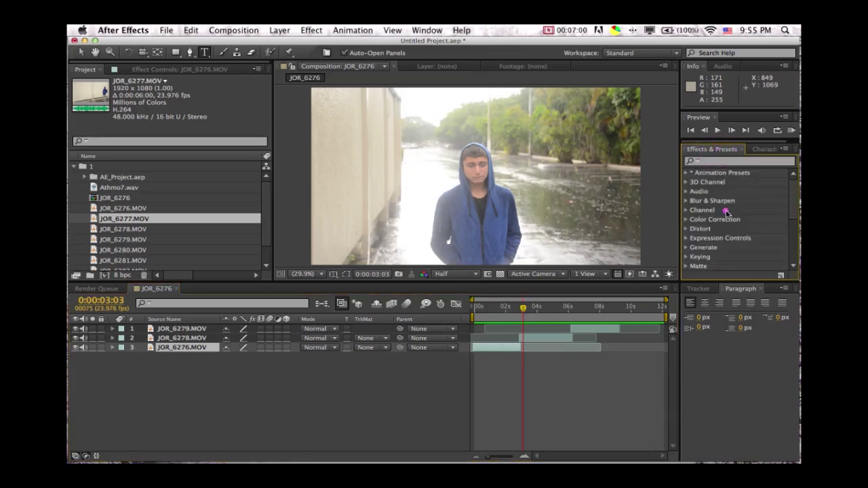
click(686, 247)
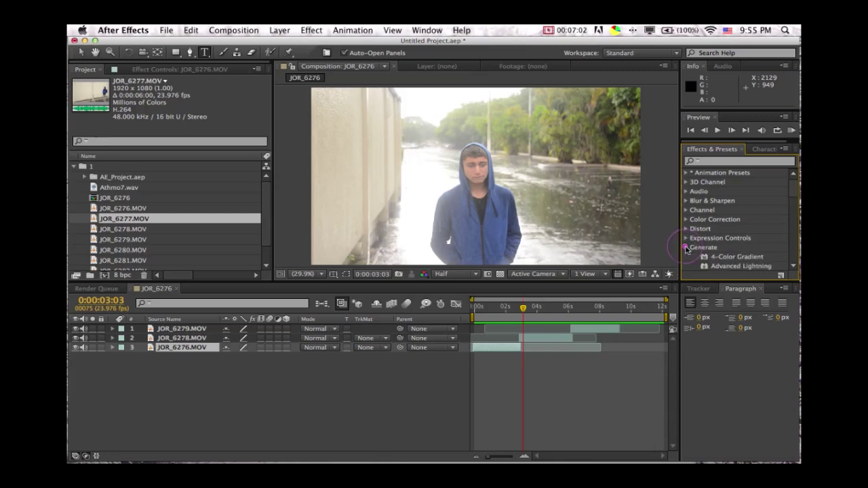
click(527, 375)
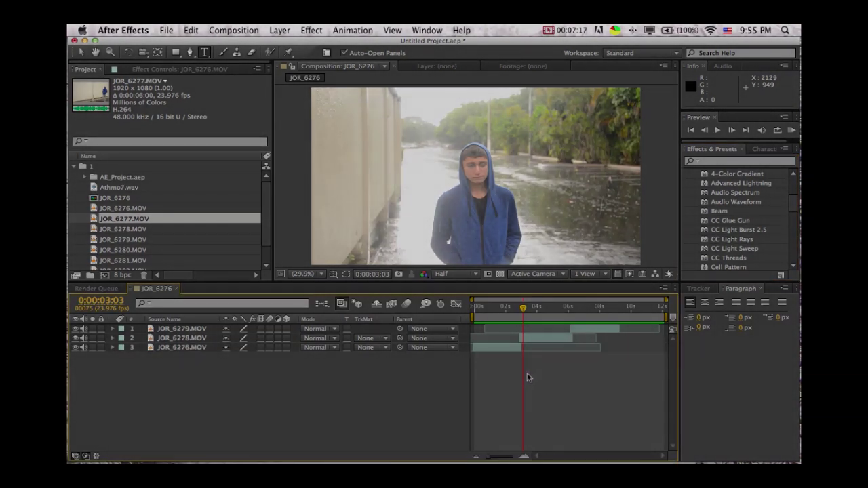